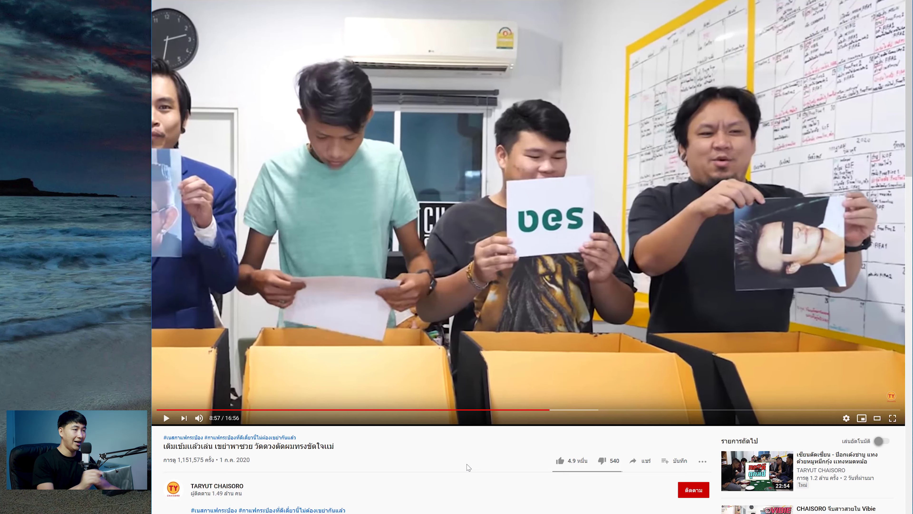
Watch the colour-shifting example video, then scrub through clip 00146.MTS in the Tutorial sequence.
key(space)
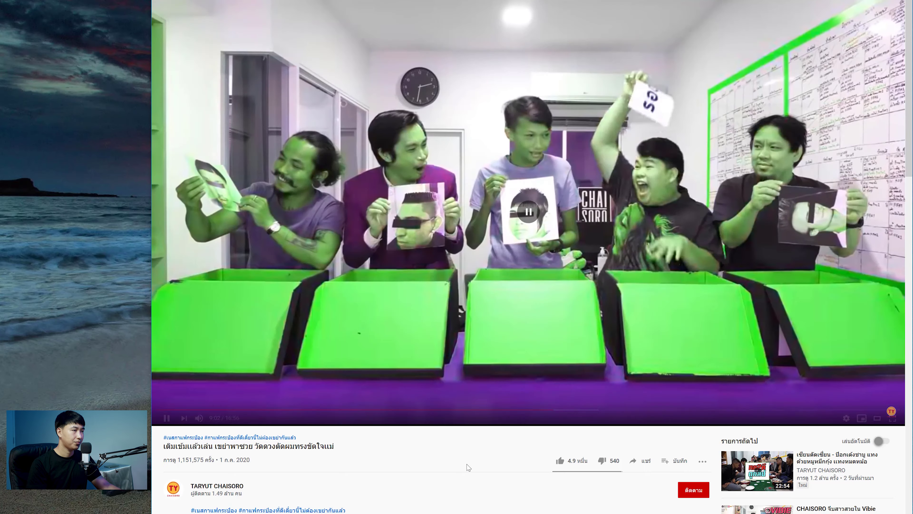
key(space)
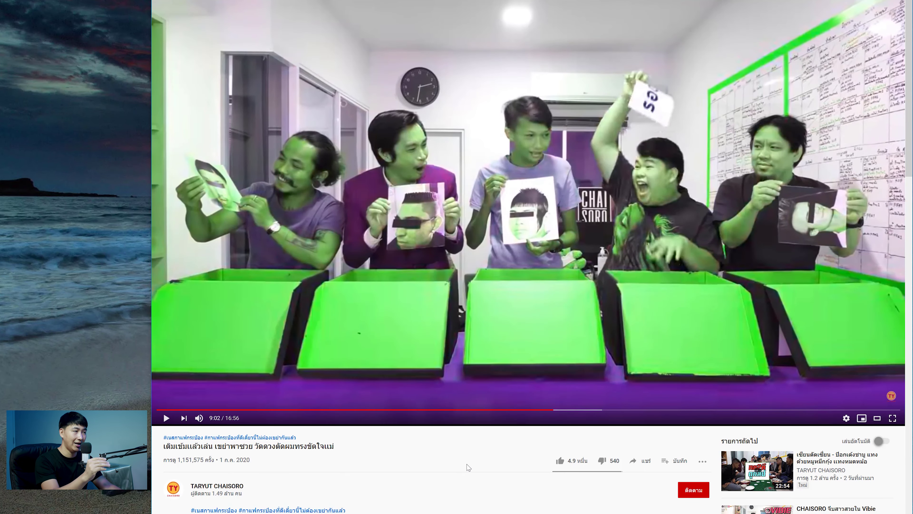
key(space)
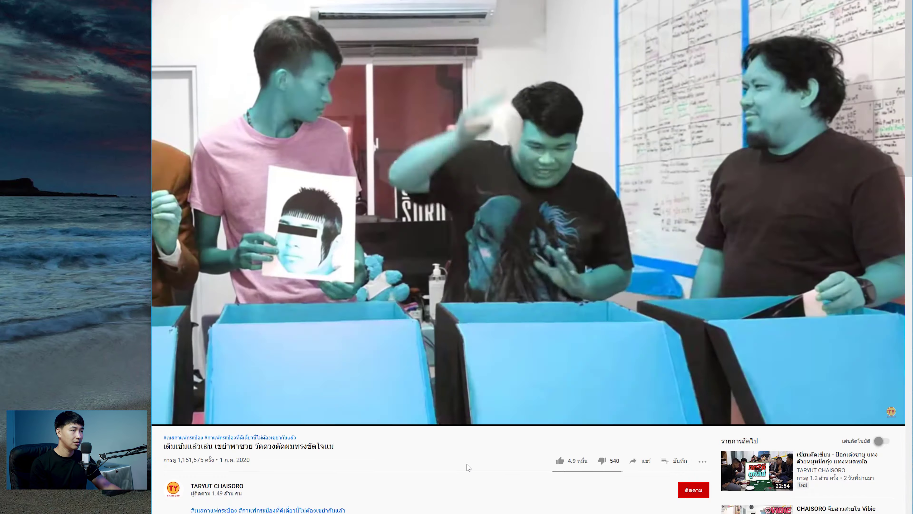
key(space)
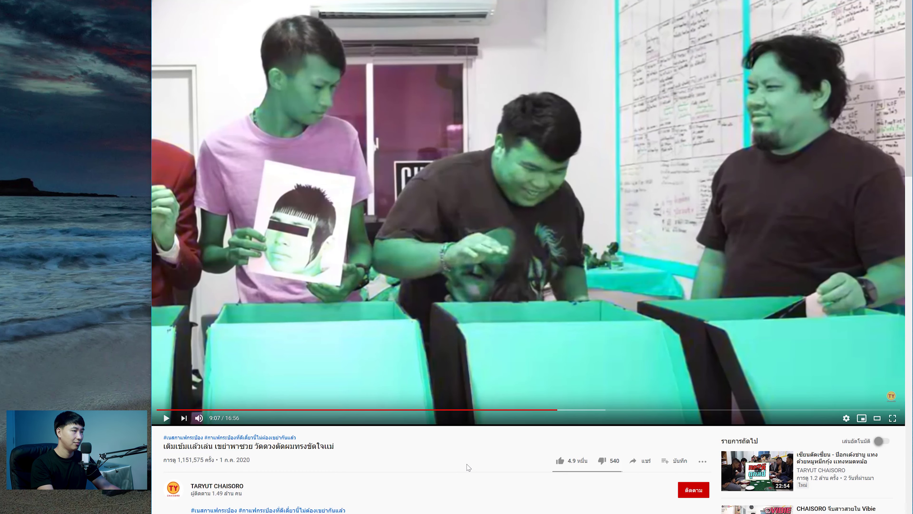
key(space)
key(space)
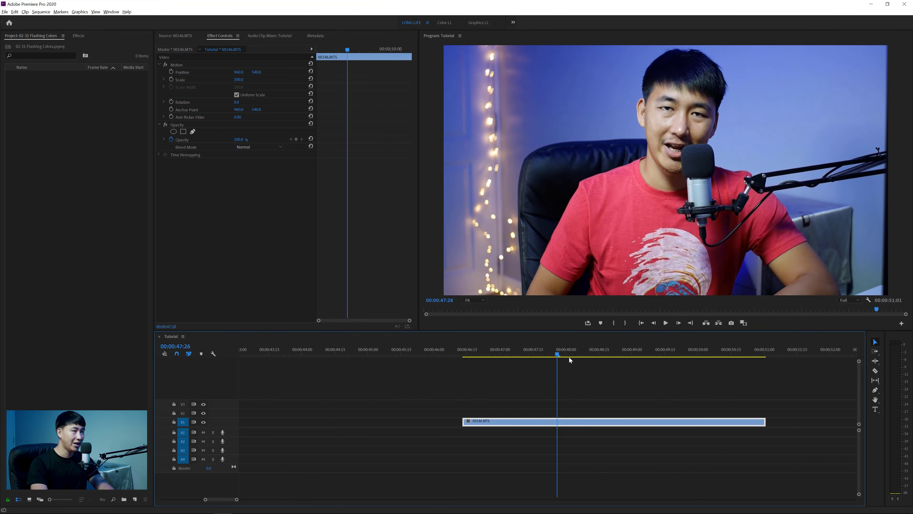
mouse_move(567, 356)
mouse_down()
mouse_move(635, 354)
mouse_move(600, 355)
mouse_up()
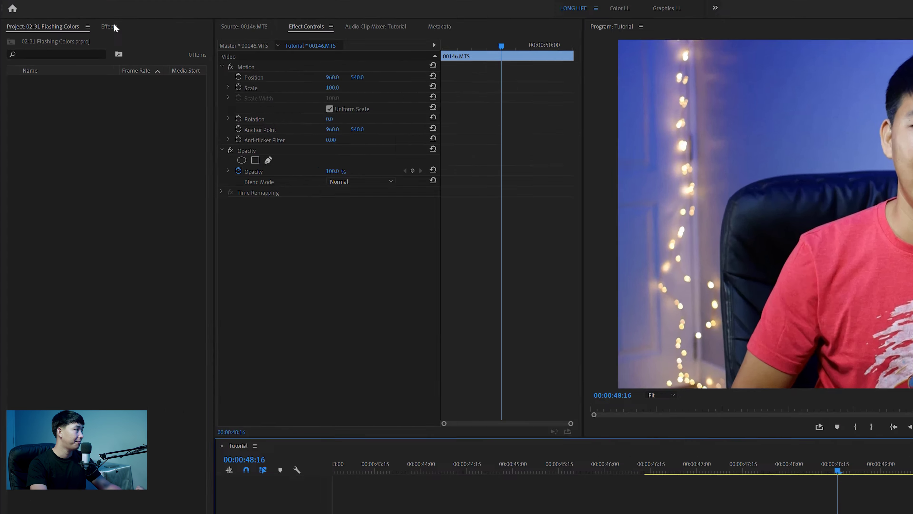
Drag Color Balance (HLS) from Video Effects > Color Correction onto 00146.MTS and preview from its start.
click(78, 35)
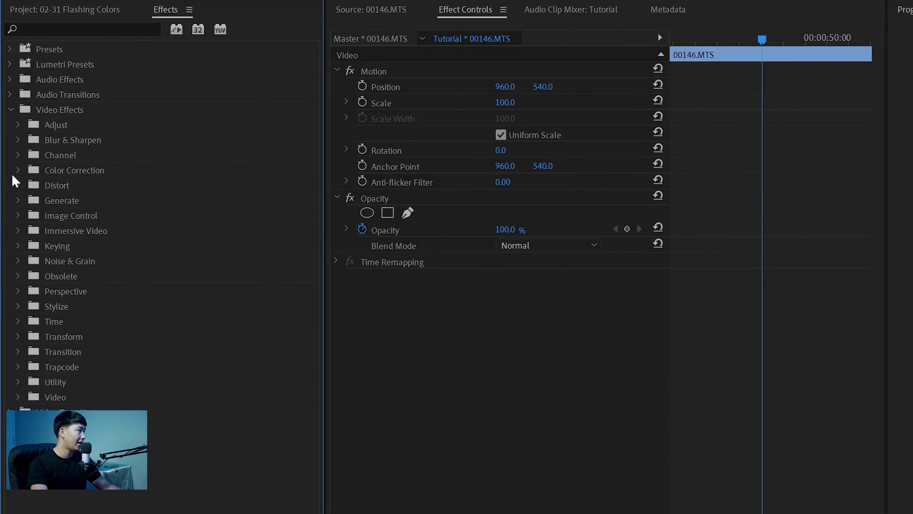
click(19, 172)
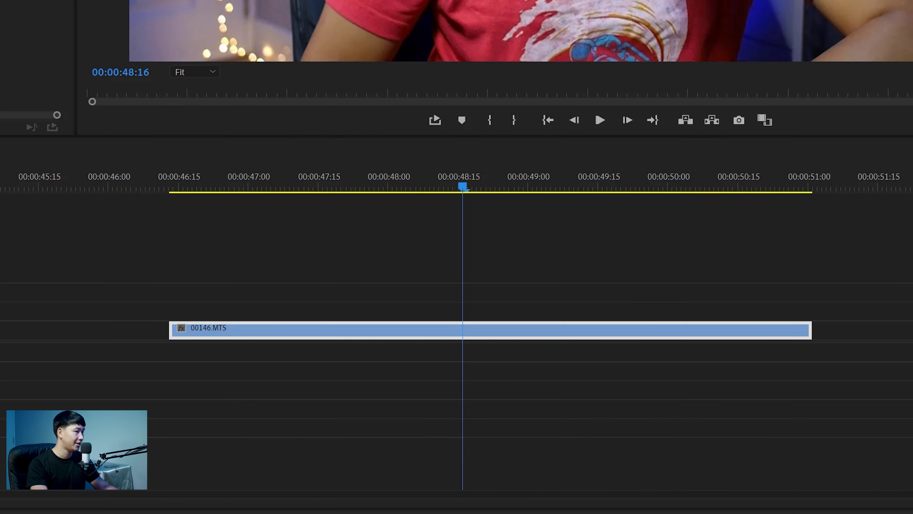
mouse_move(80, 238)
mouse_down()
mouse_move(418, 340)
mouse_move(373, 337)
mouse_up()
click(173, 180)
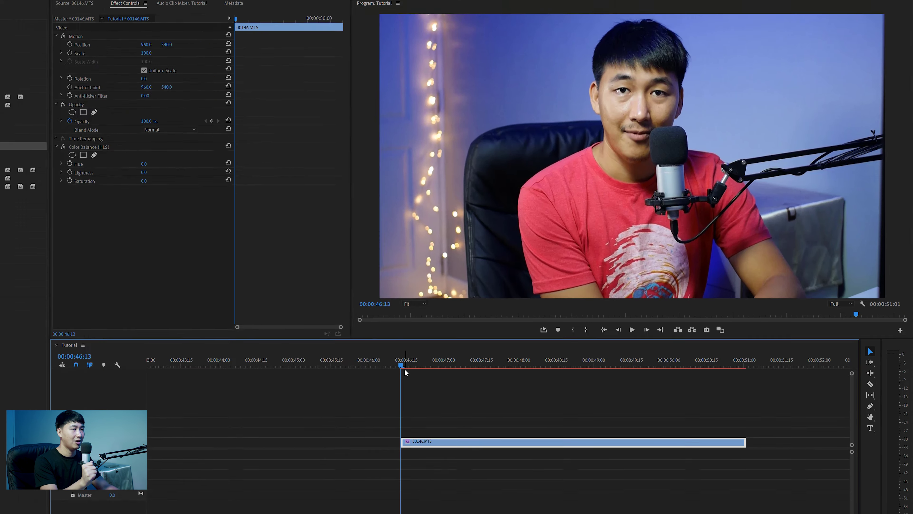
key(space)
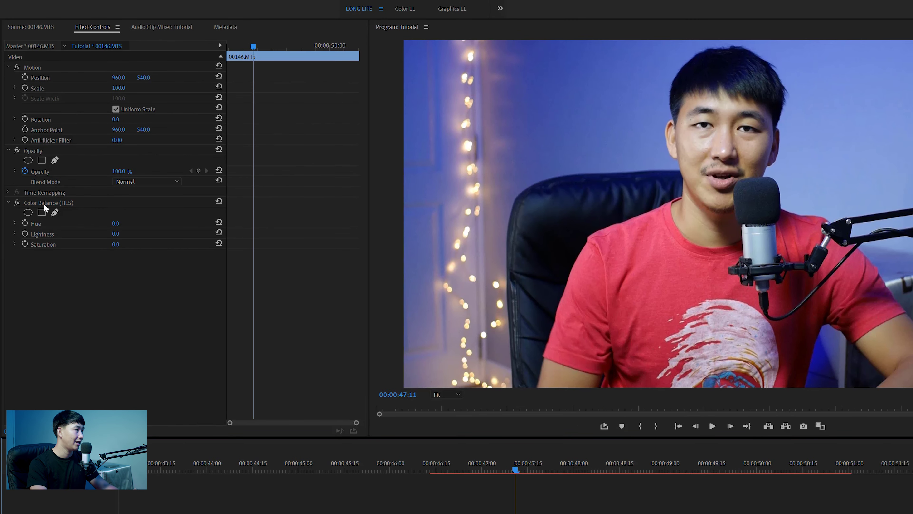
Keyframe Hue at 0.0°, add a later keyframe at 5x347.0°, and return to the first.
click(43, 204)
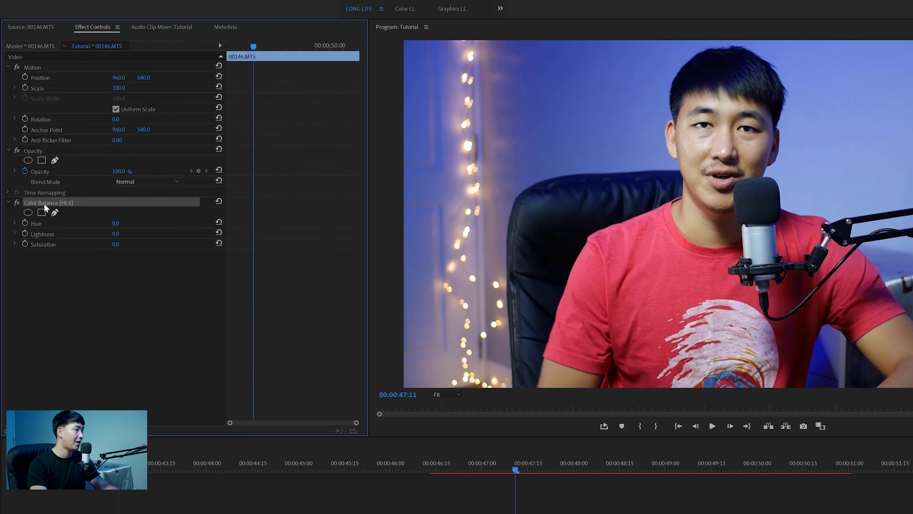
click(25, 223)
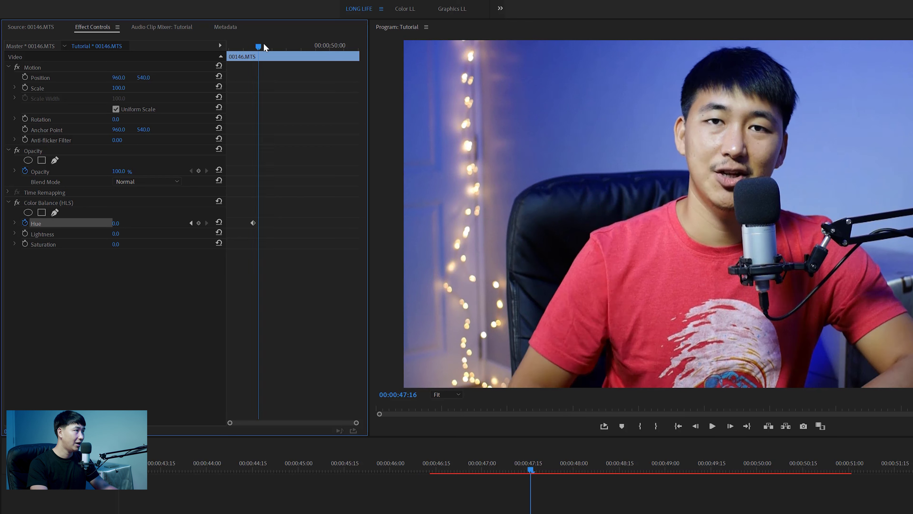
drag(263, 44, 295, 51)
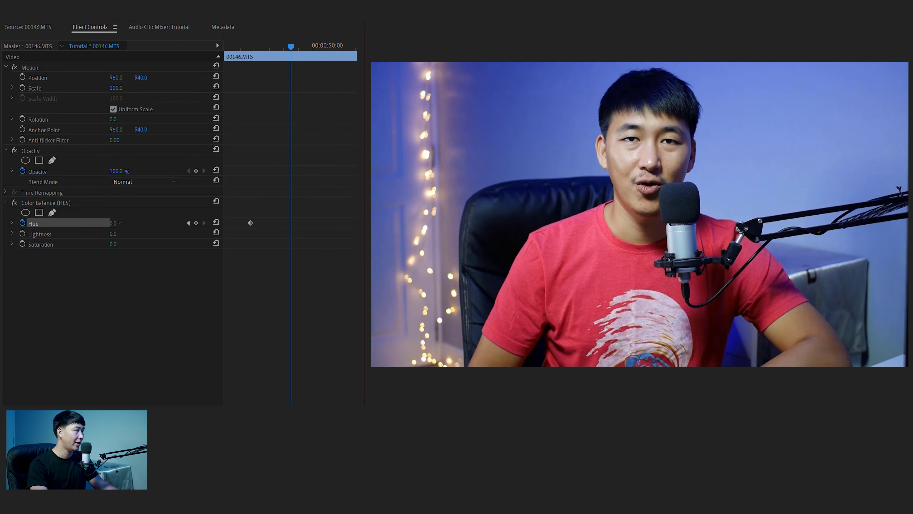
mouse_move(113, 223)
mouse_down()
mouse_move(716, 223)
mouse_move(182, 239)
mouse_up()
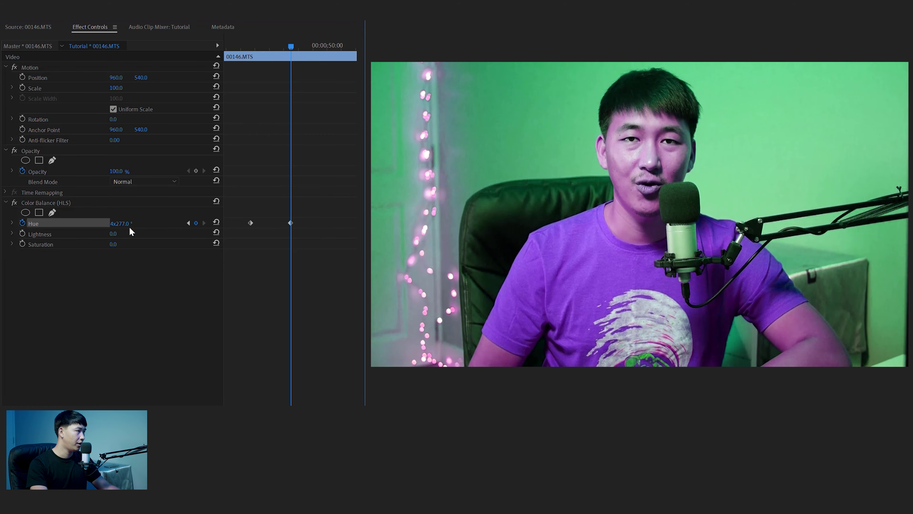
mouse_move(118, 223)
mouse_down()
mouse_move(230, 223)
mouse_move(267, 58)
mouse_up()
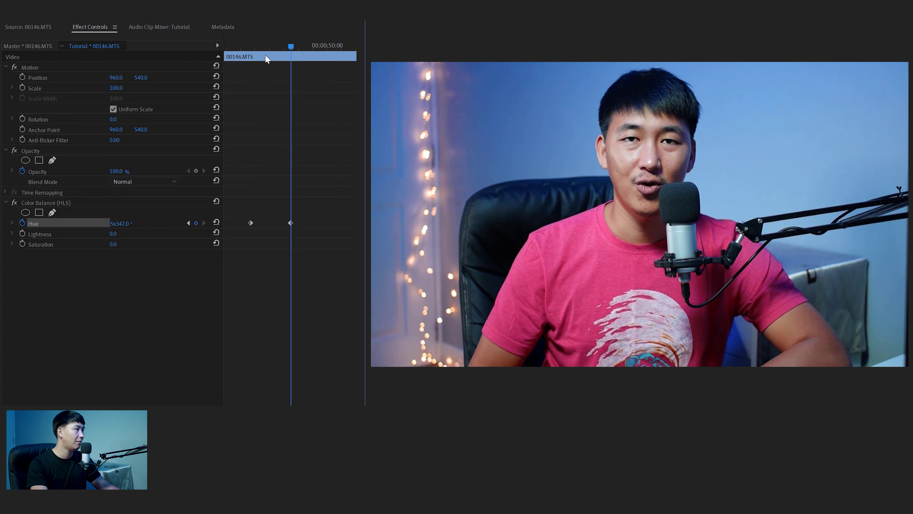
click(243, 49)
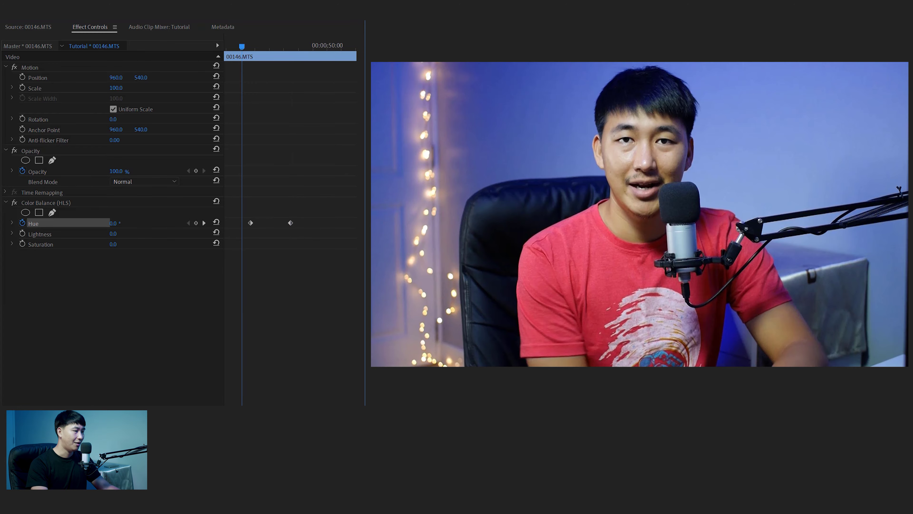
key(space)
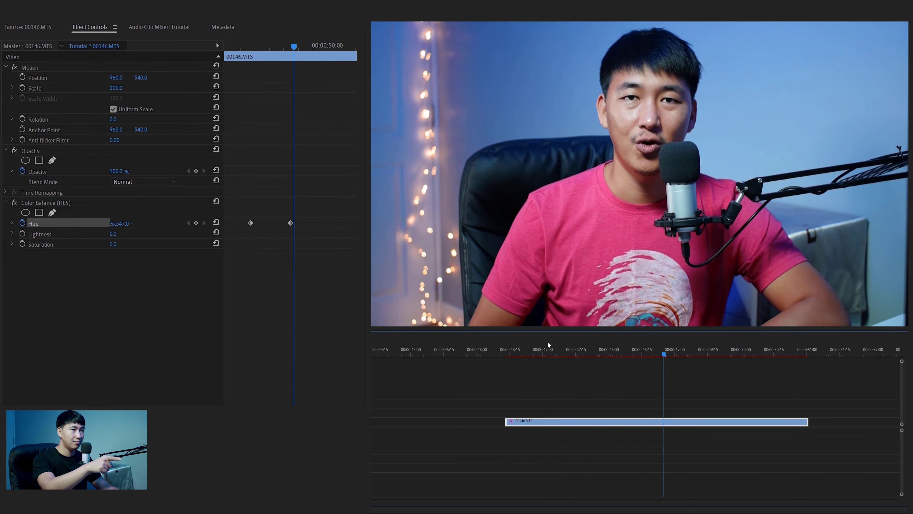
click(243, 45)
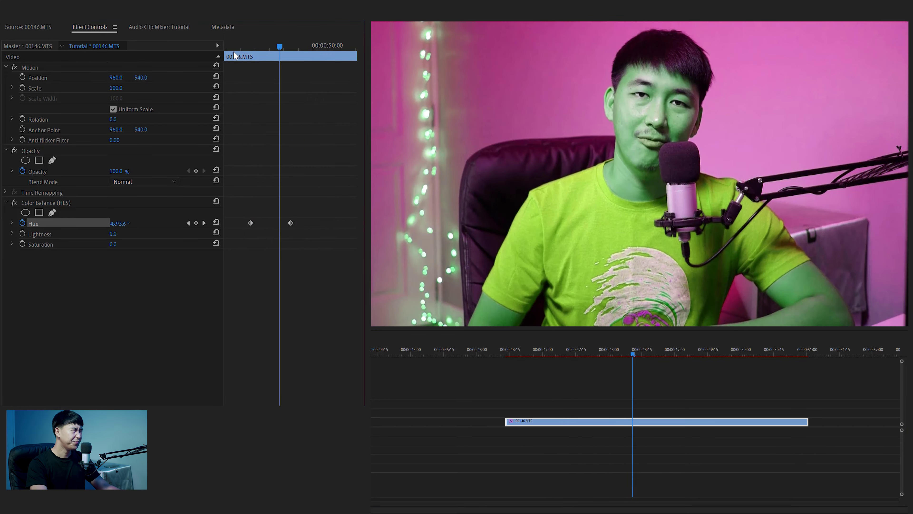
click(239, 52)
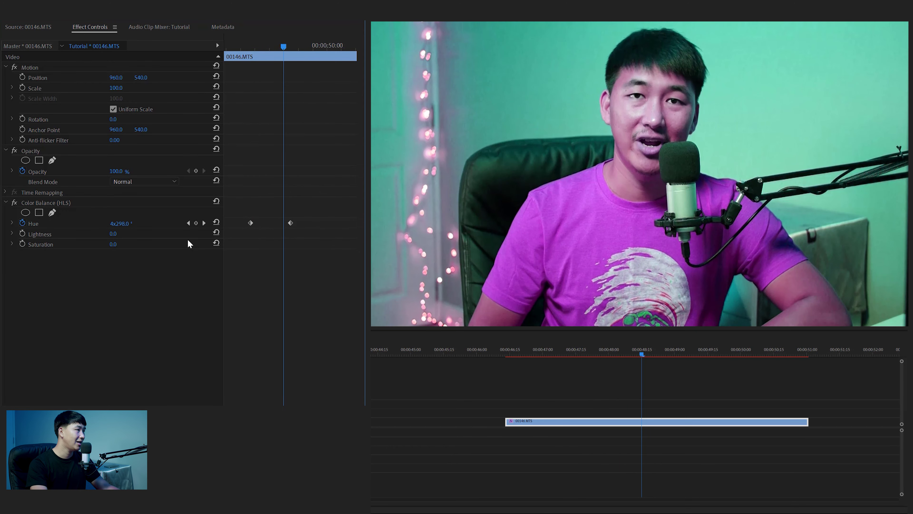
click(204, 223)
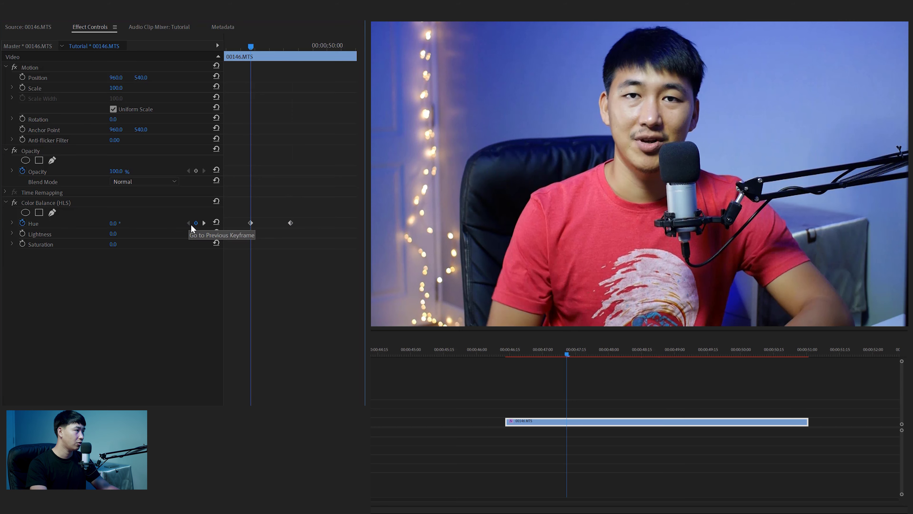
click(188, 223)
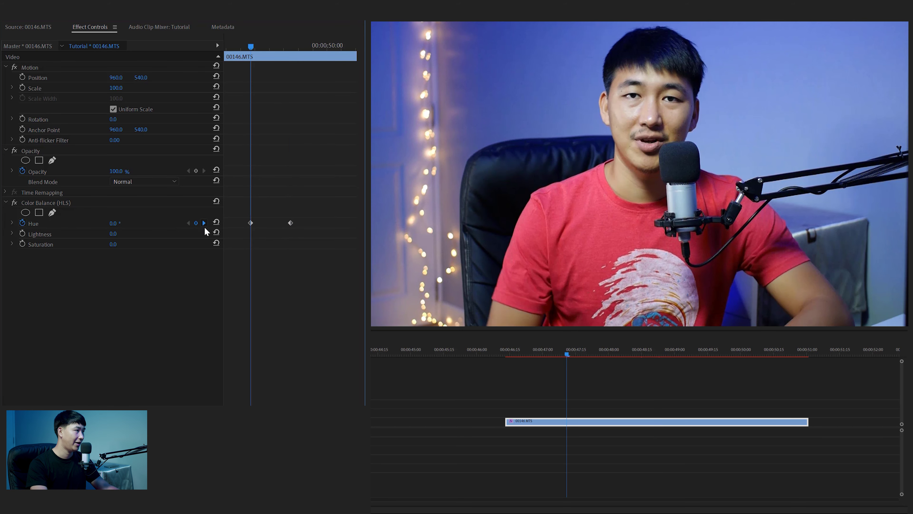
click(204, 224)
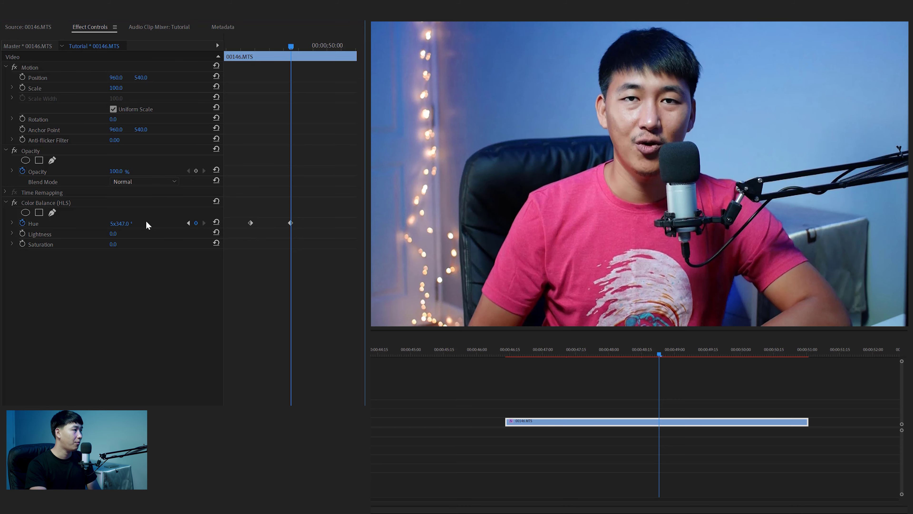
Change the second Hue keyframe to 9x283.0° and replay the faster colour flashing.
mouse_move(120, 223)
mouse_down()
mouse_move(72, 223)
mouse_move(174, 201)
mouse_up()
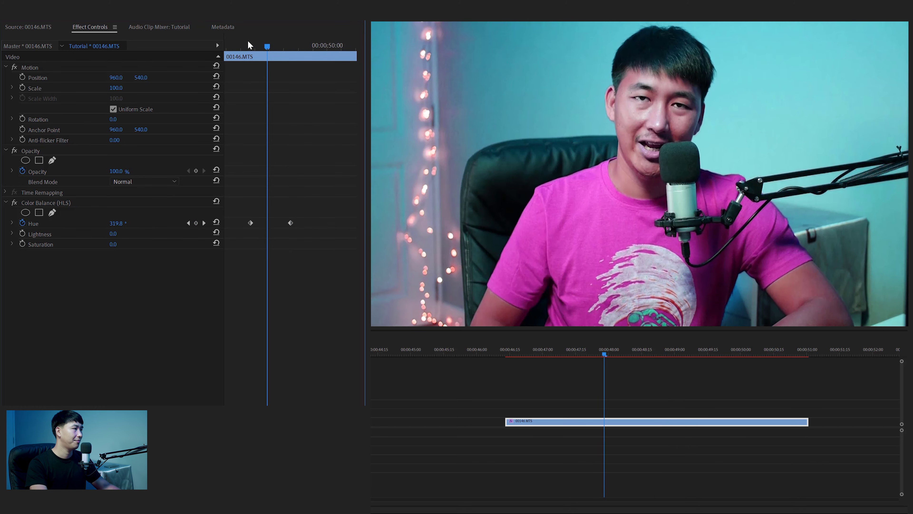
click(247, 45)
key(space)
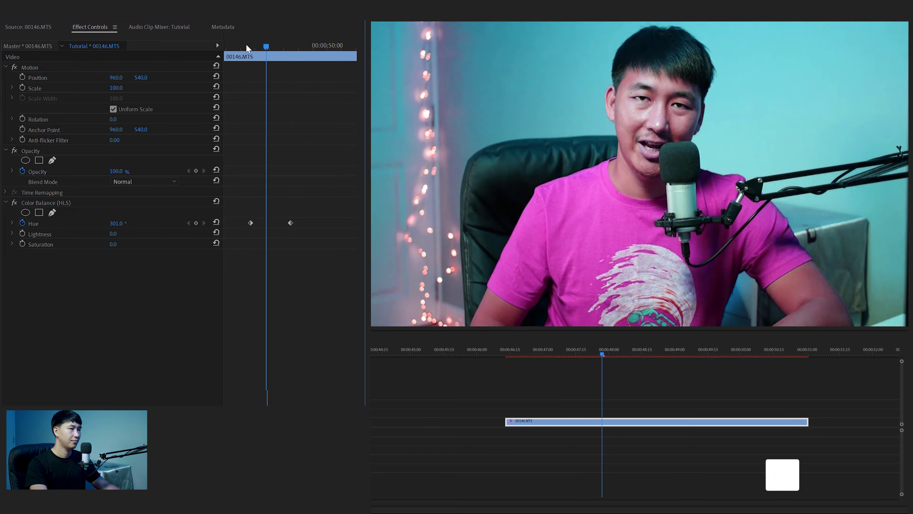
click(246, 44)
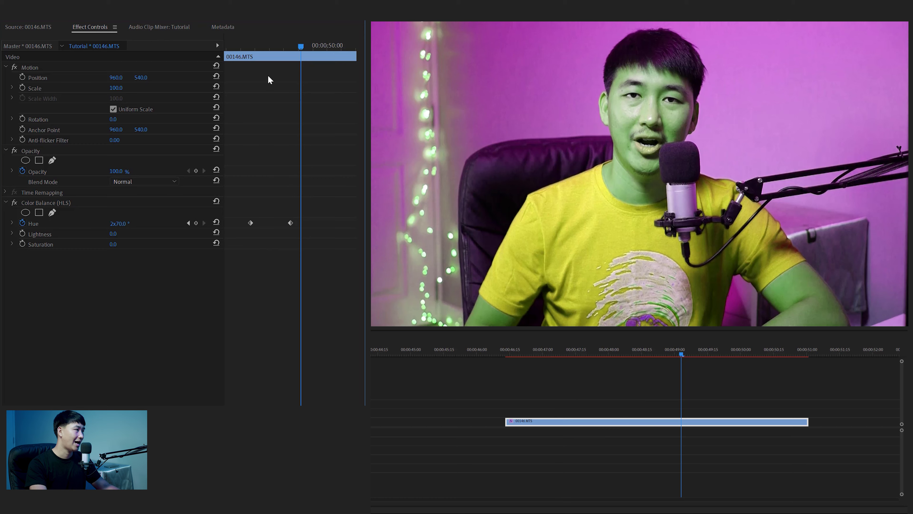
click(188, 223)
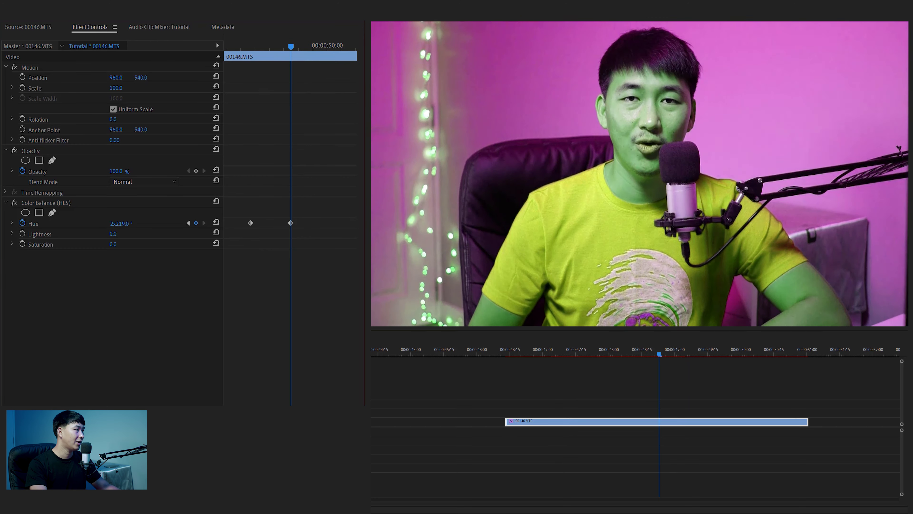
drag(120, 223, 82, 250)
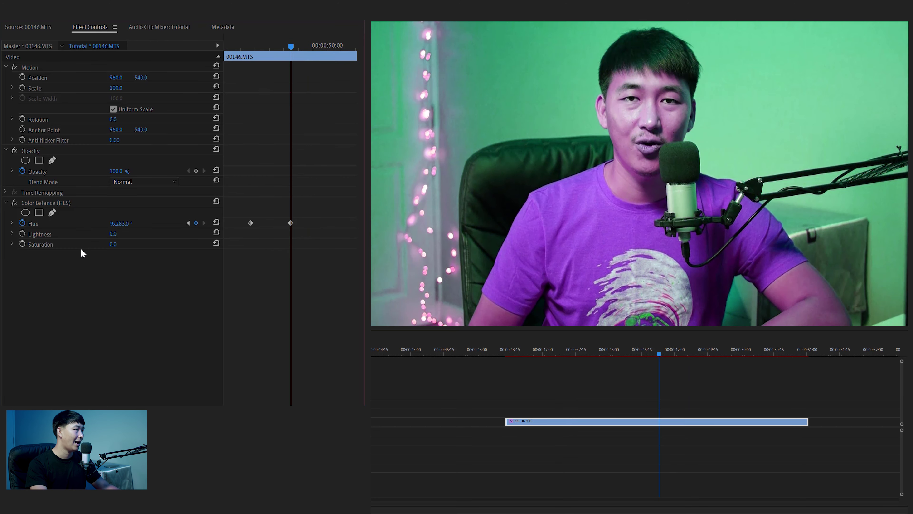
click(250, 50)
key(space)
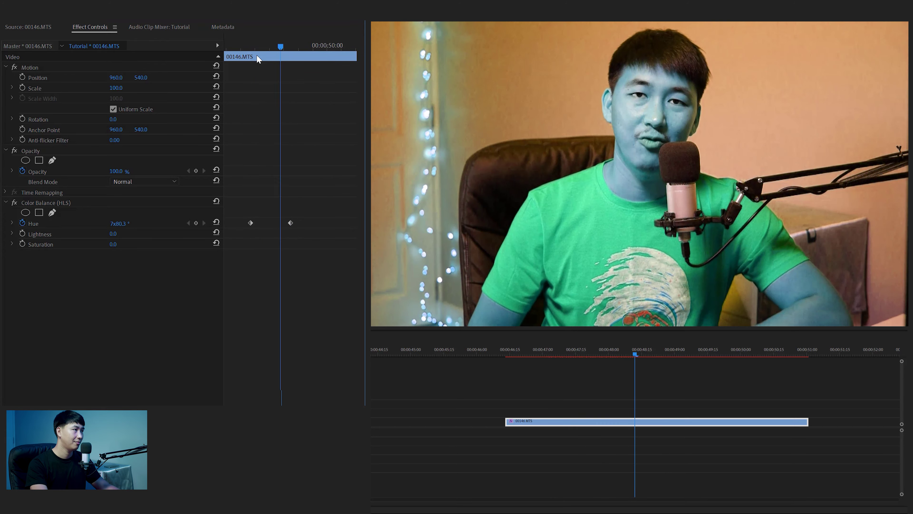
click(241, 46)
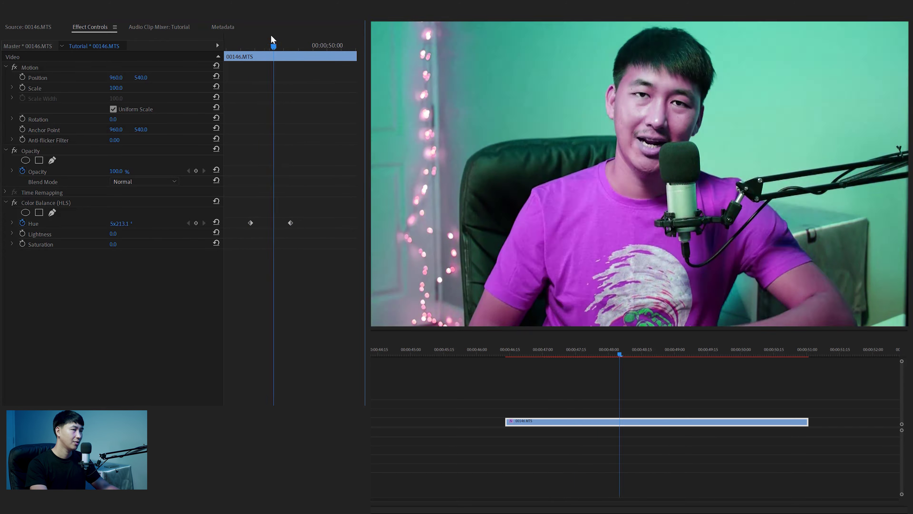
click(243, 43)
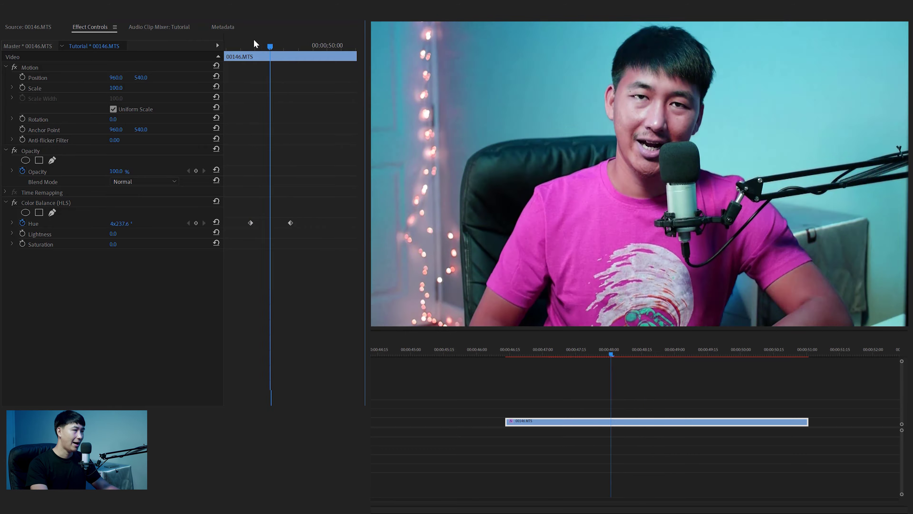
click(260, 52)
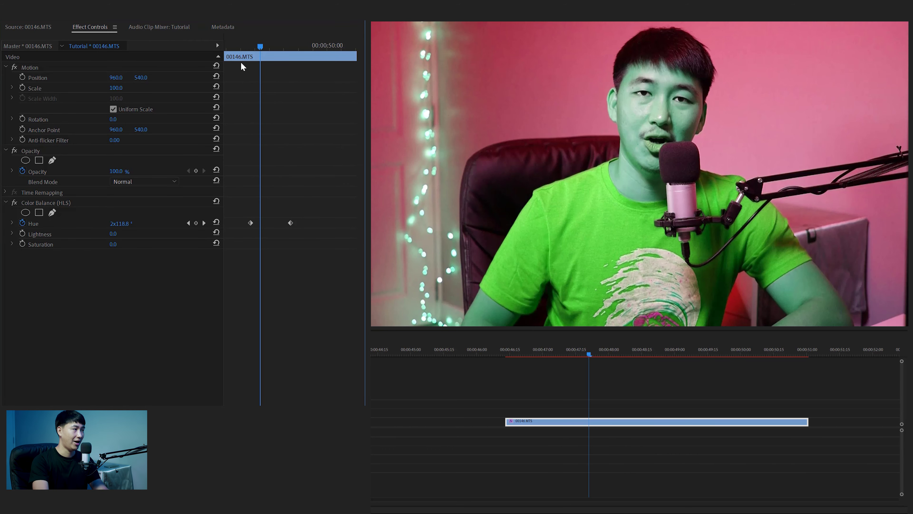
Deselect the talking-head clip and zoom the timeline out to reach street clip 23258.mp4.
click(543, 385)
key(minus)
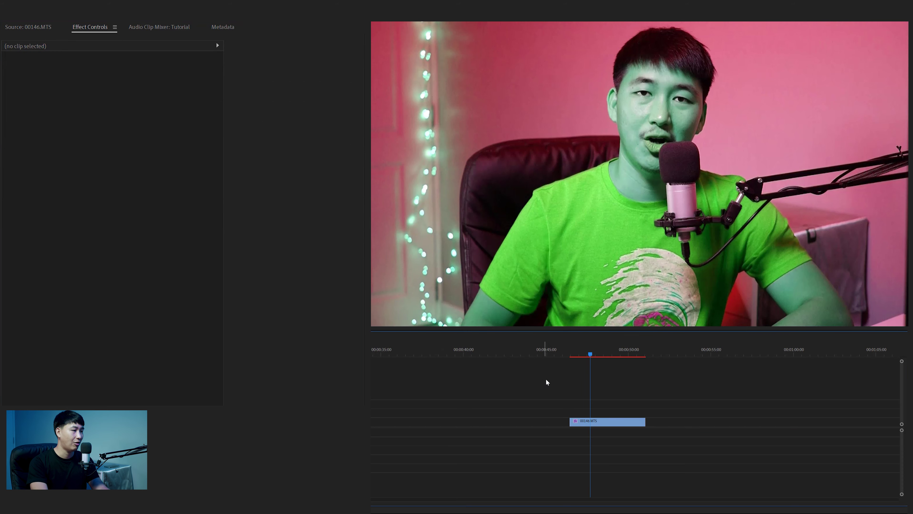
key(minus)
key(minus)
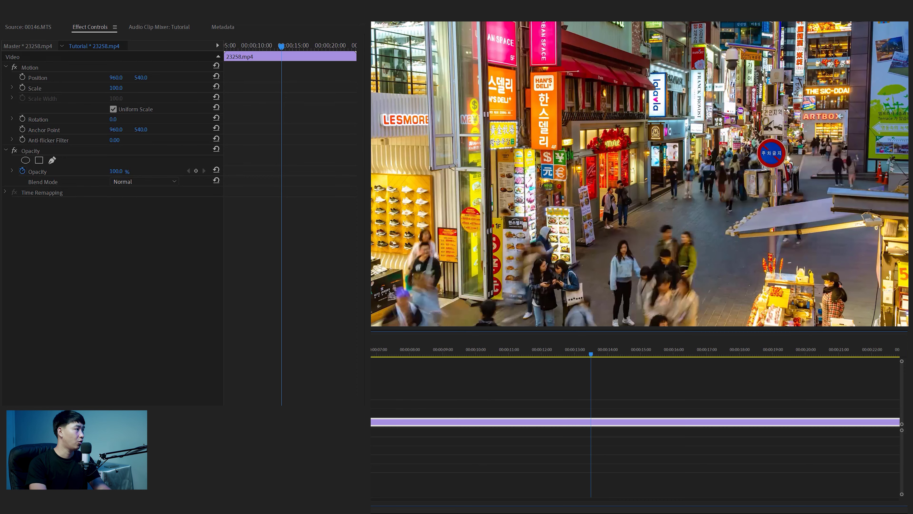
Apply Color Balance (HLS) to 23258.mp4 and keyframe Hue from 0° at 13s to a large value at 15s.
drag(506, 419, 508, 421)
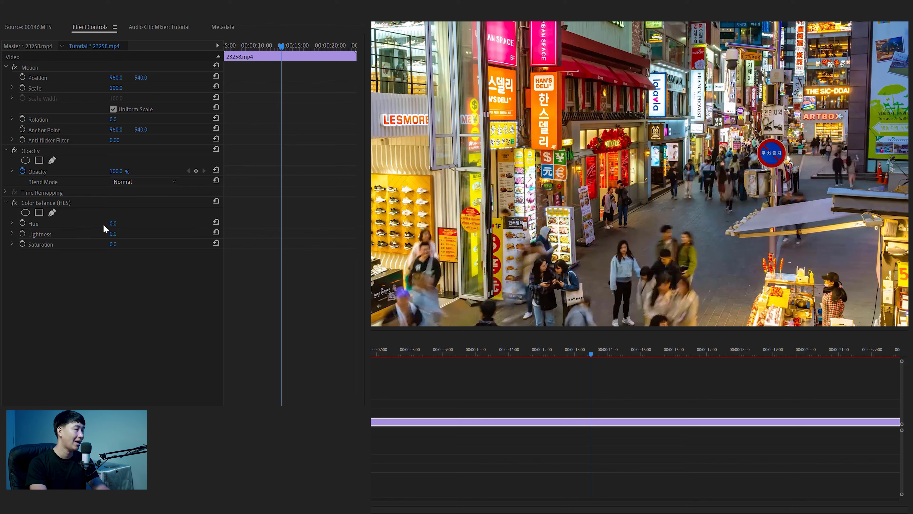
click(52, 204)
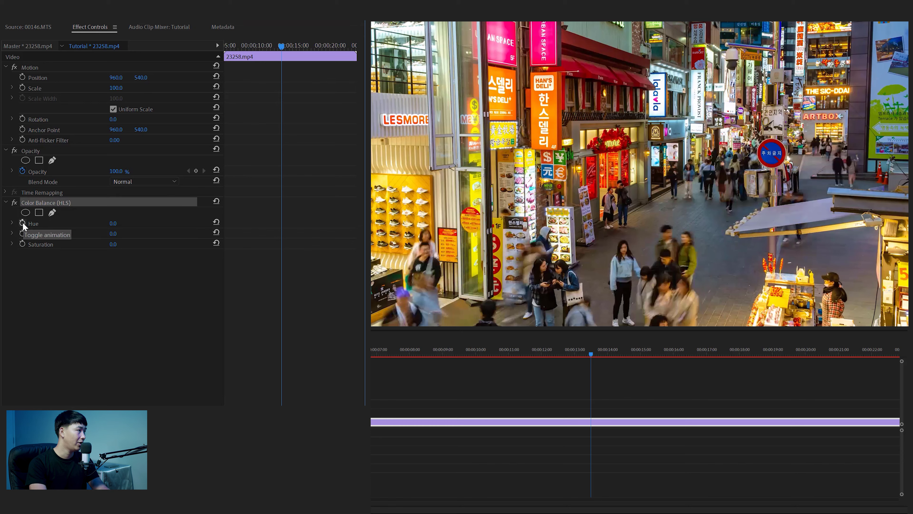
click(23, 223)
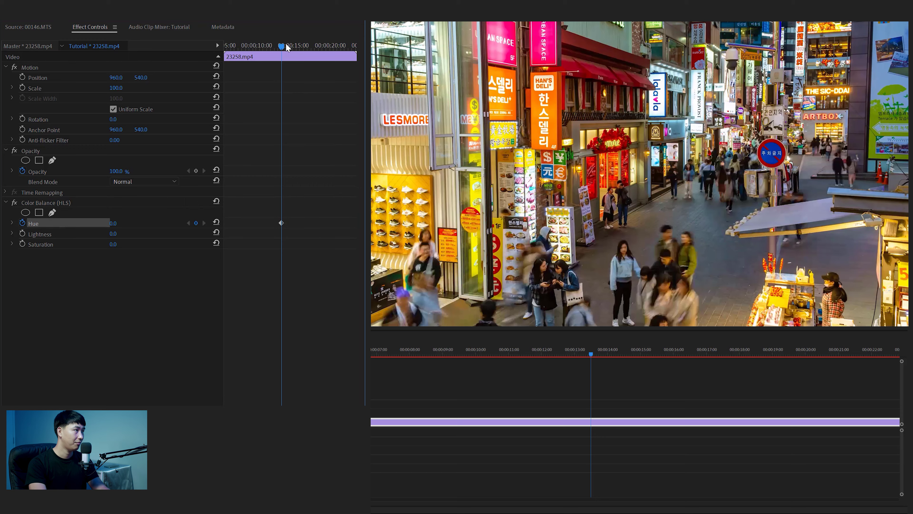
drag(288, 47, 296, 46)
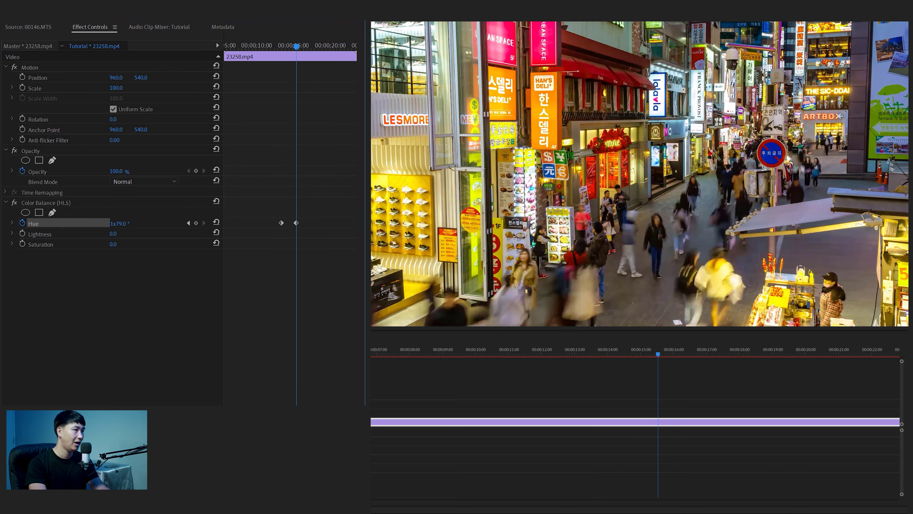
drag(120, 226, 137, 226)
click(281, 43)
key(space)
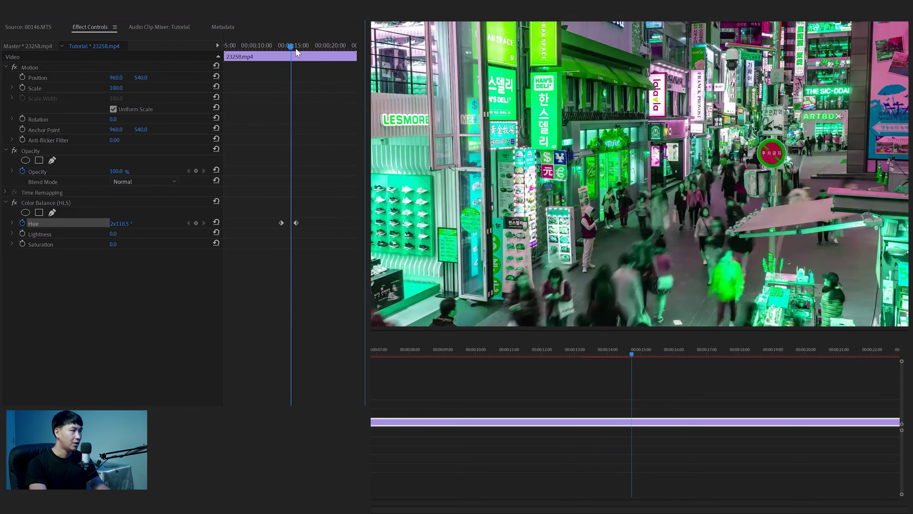
Change the second Hue keyframe to 8x4.0° and preview the flashing around 13.7 seconds.
click(204, 224)
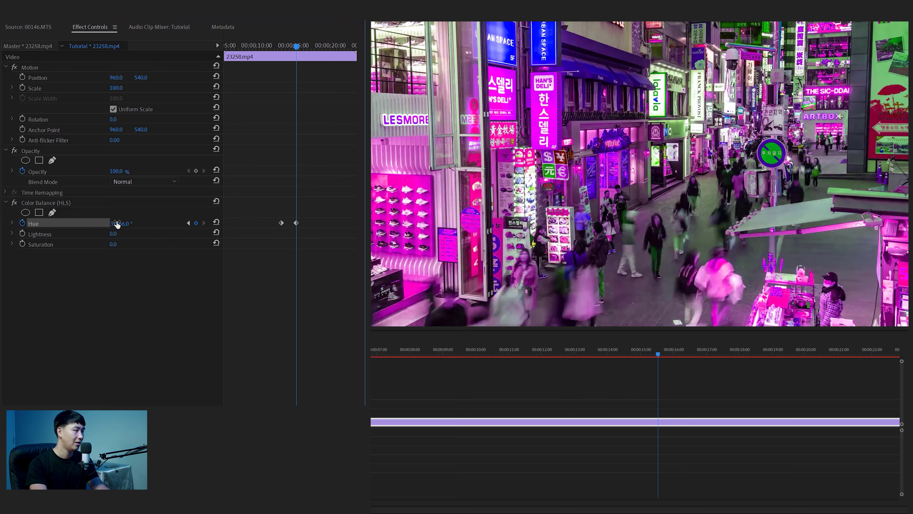
drag(117, 224, 147, 232)
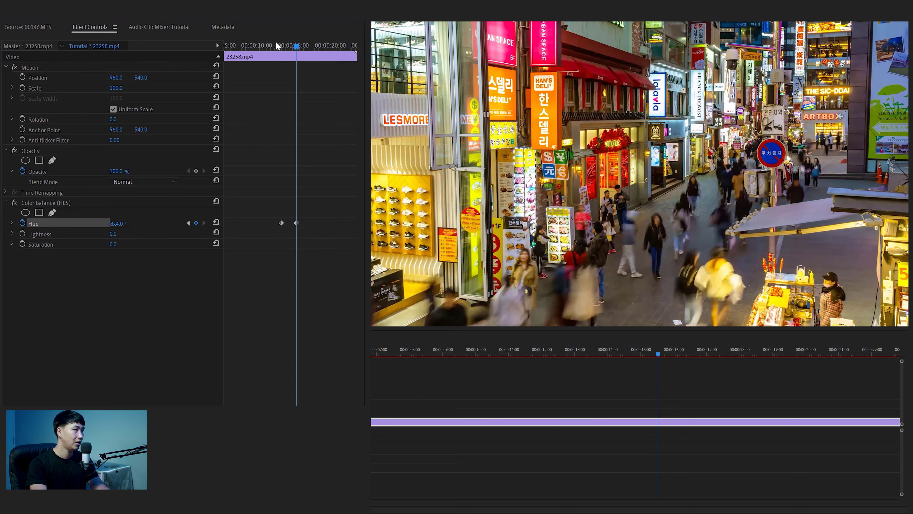
click(275, 42)
key(space)
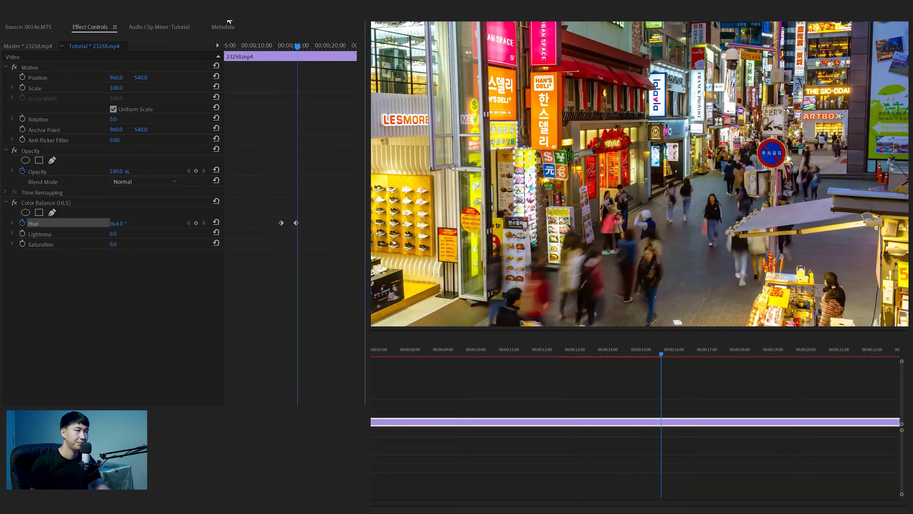
drag(269, 44, 279, 45)
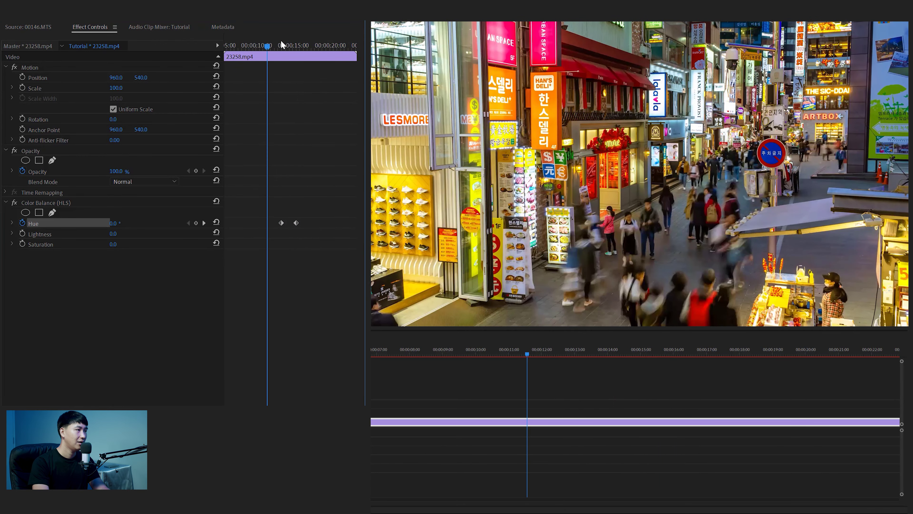
key(Right)
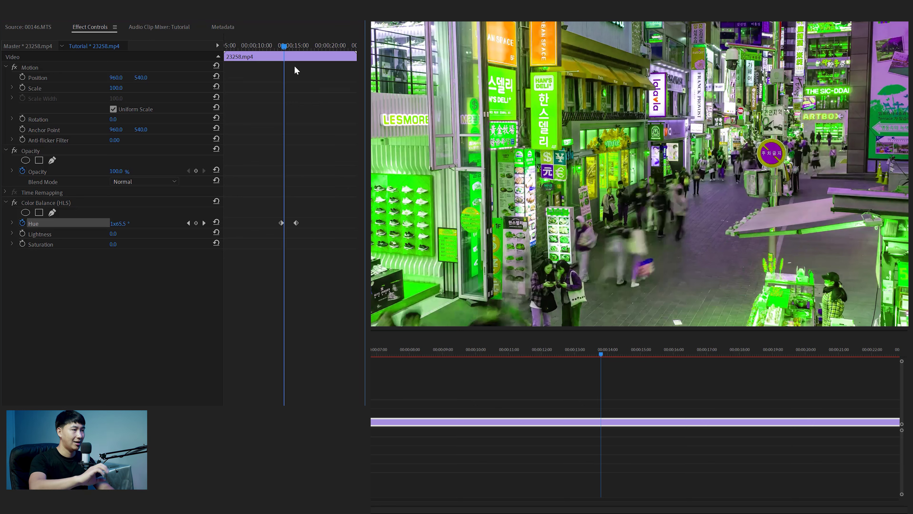
Deselect the street clip and zoom the timeline out so both clips are visible.
click(748, 388)
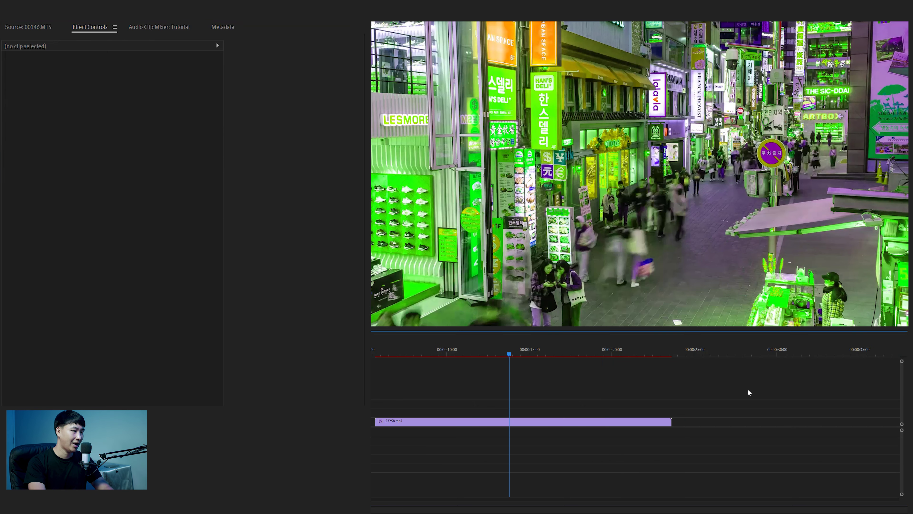
scroll(678, 367, down, 3)
scroll(658, 364, down, 3)
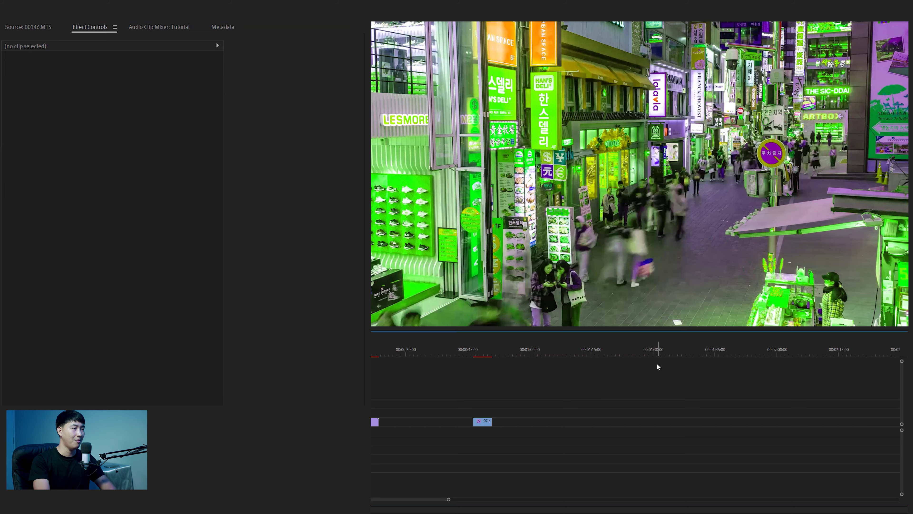